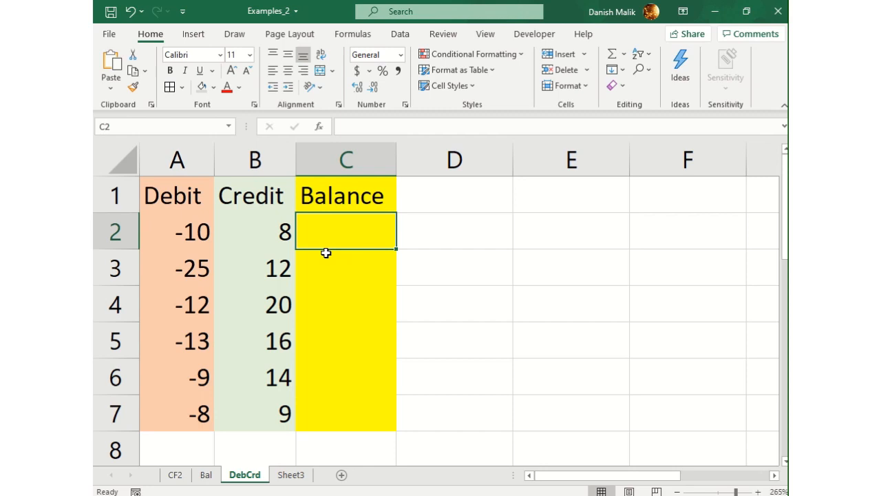
Enter the formula =SUM(A2:B2) in C2 to calculate the first balance
{"action": "type", "text": "=sum("}
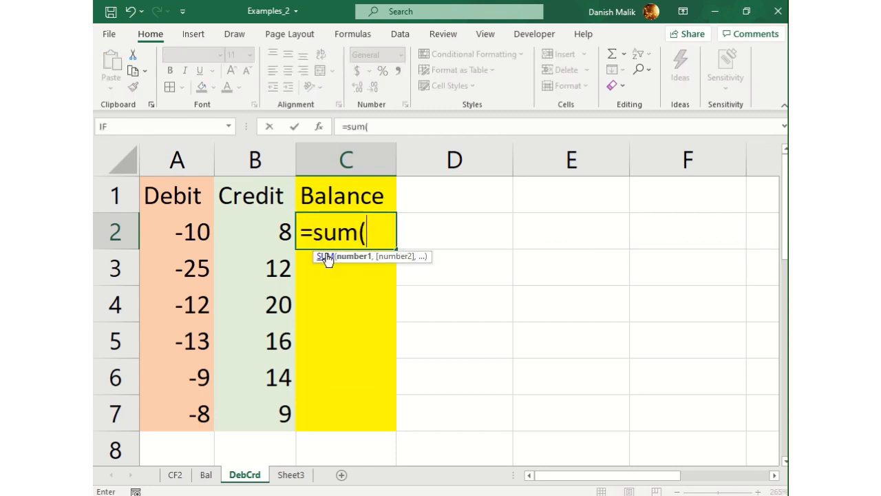
{"action": "key", "text": "Left"}
{"action": "key", "text": "shift+Left"}
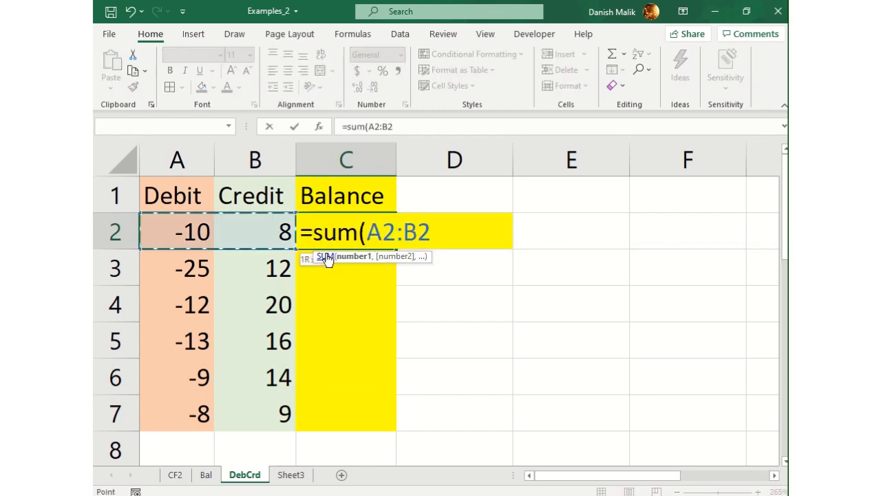
{"action": "type", "text": "+"}
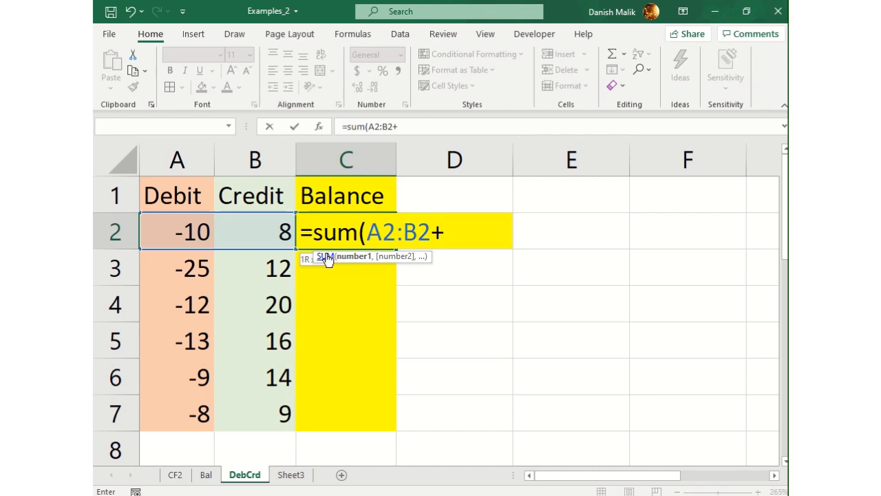
{"action": "key", "text": "BackSpace"}
{"action": "type", "text": ")"}
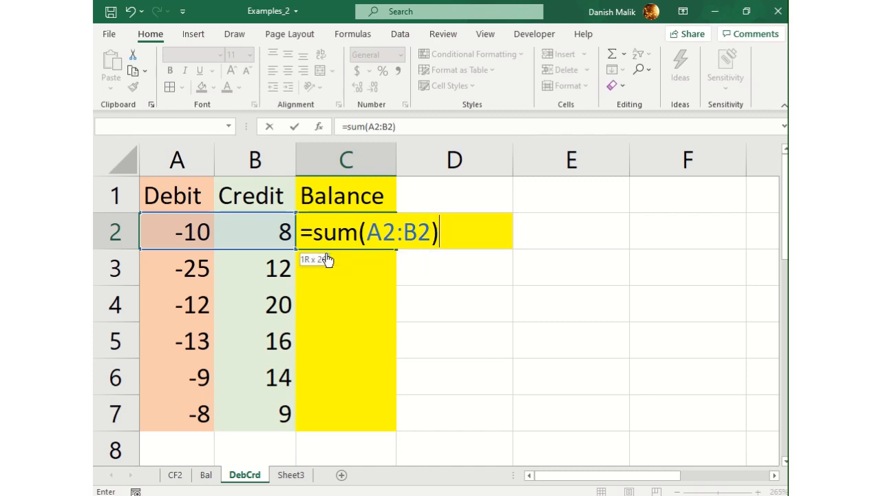
{"action": "key", "text": "Return"}
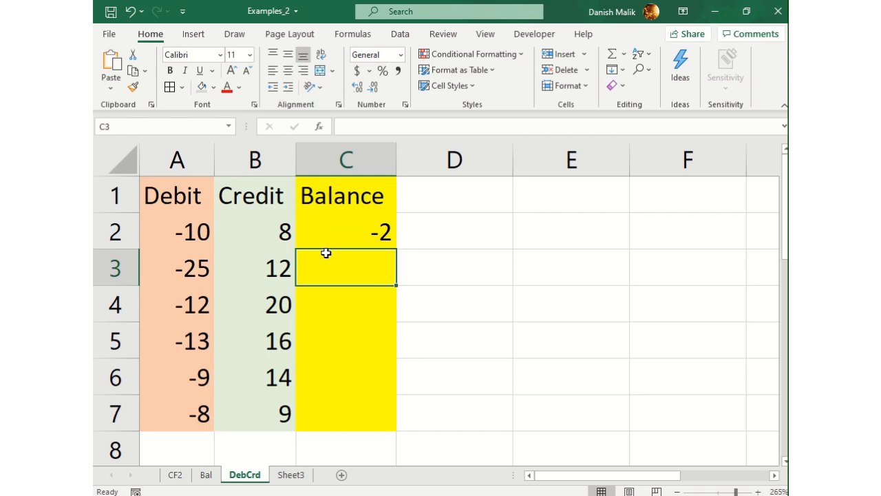
Enter the running balance formula =SUM(A3:B3)+C2 in C3
{"action": "type", "text": "="}
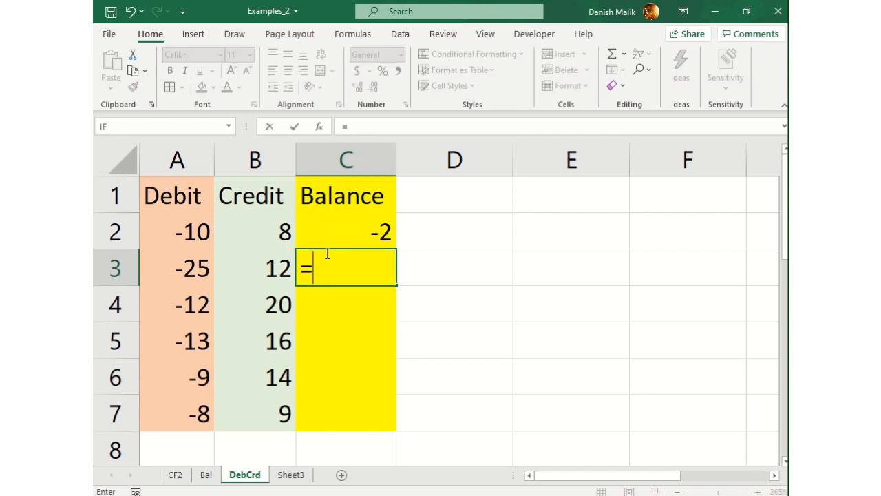
{"action": "type", "text": "sum("}
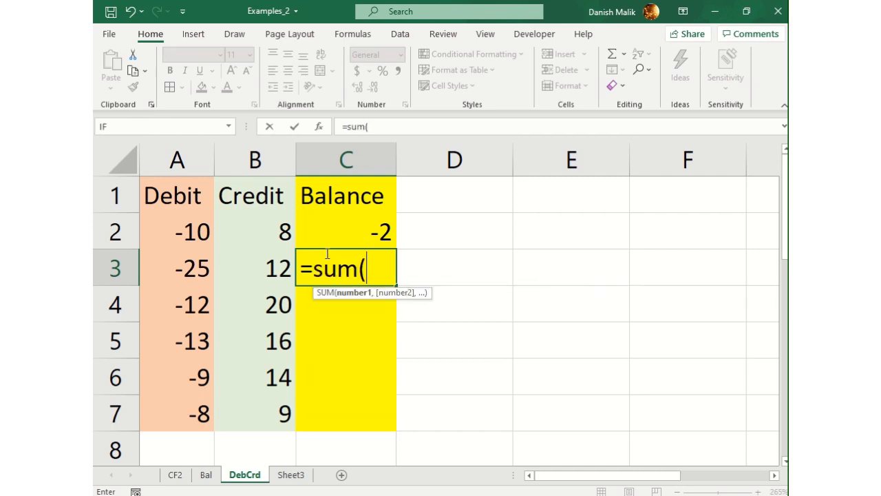
{"action": "key", "text": "Left"}
{"action": "key", "text": "shift+Left"}
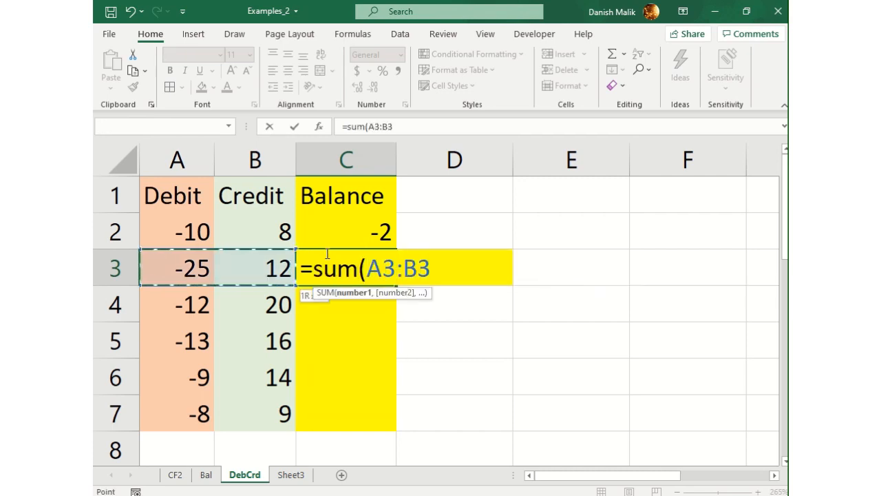
{"action": "type", "text": ")"}
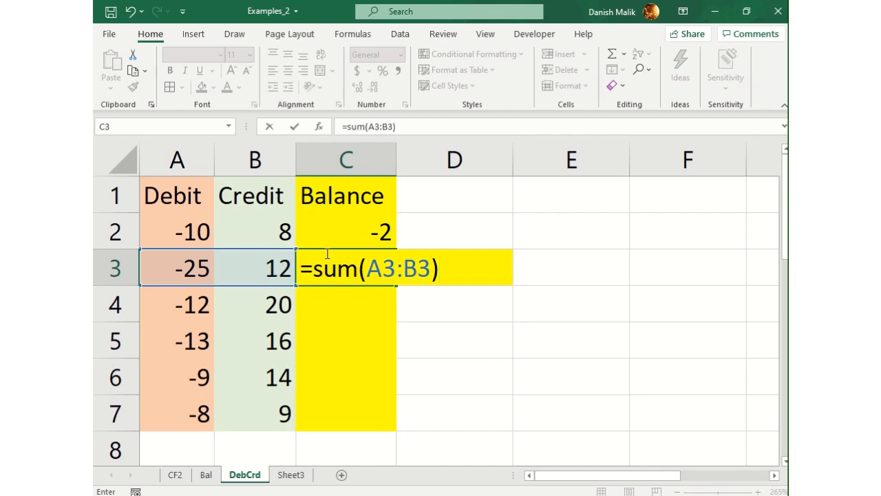
{"action": "type", "text": "+"}
{"action": "left_click", "coordinate": [376, 234]}
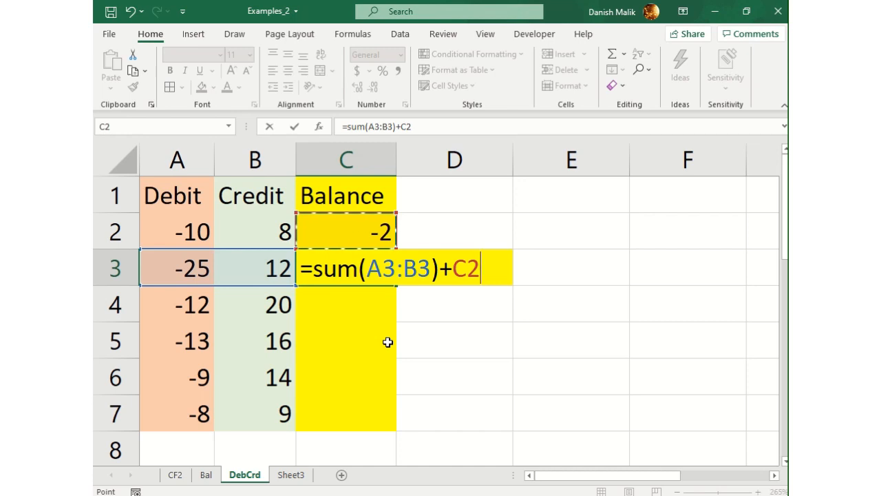
{"action": "key", "text": "Return"}
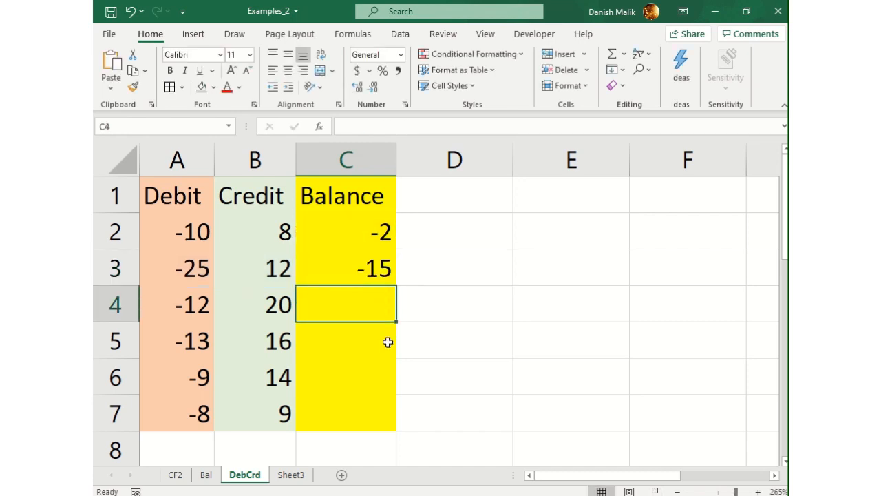
Fill the balance formula from C3 down to C7 and inspect the copied formula in C4
{"action": "left_click", "coordinate": [374, 267]}
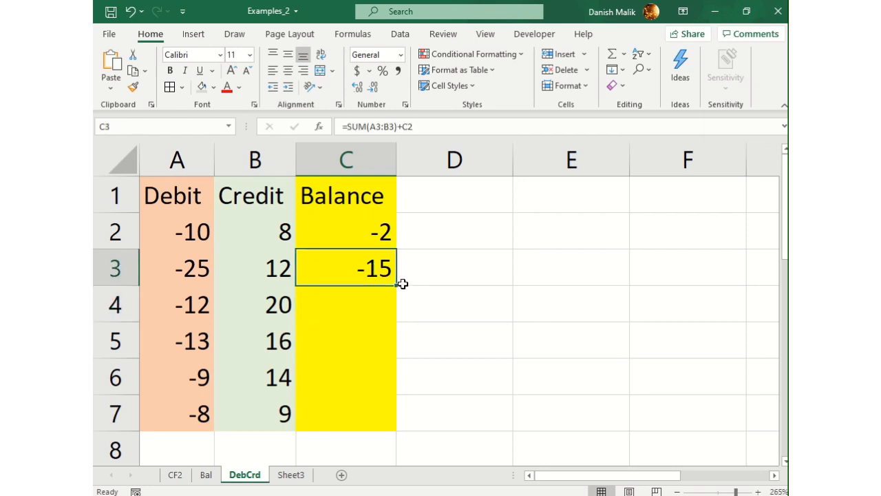
{"action": "left_click_drag", "start_coordinate": [399, 285], "coordinate": [401, 434]}
{"action": "left_click", "coordinate": [378, 303]}
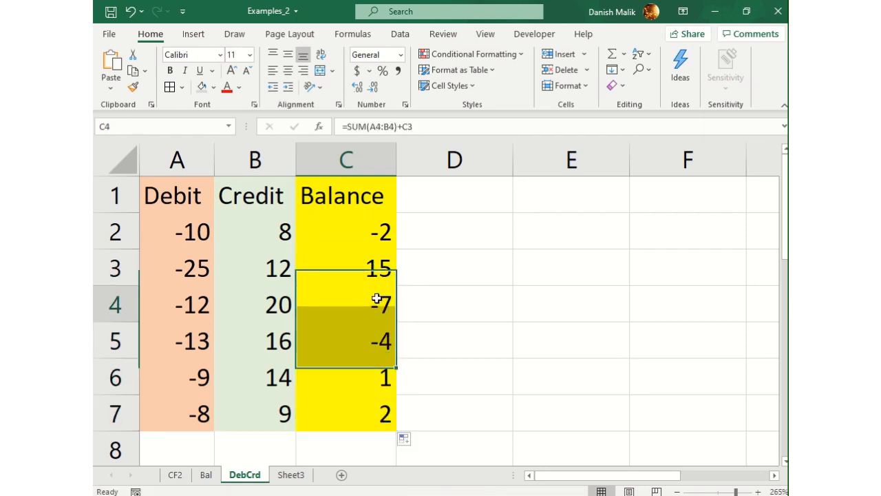
{"action": "double_click", "coordinate": [373, 308]}
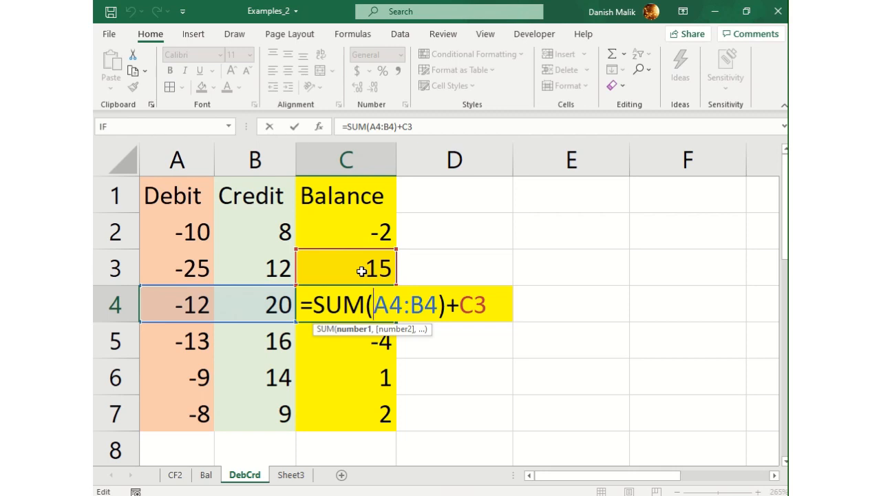
{"action": "key", "text": "ctrl+Return"}
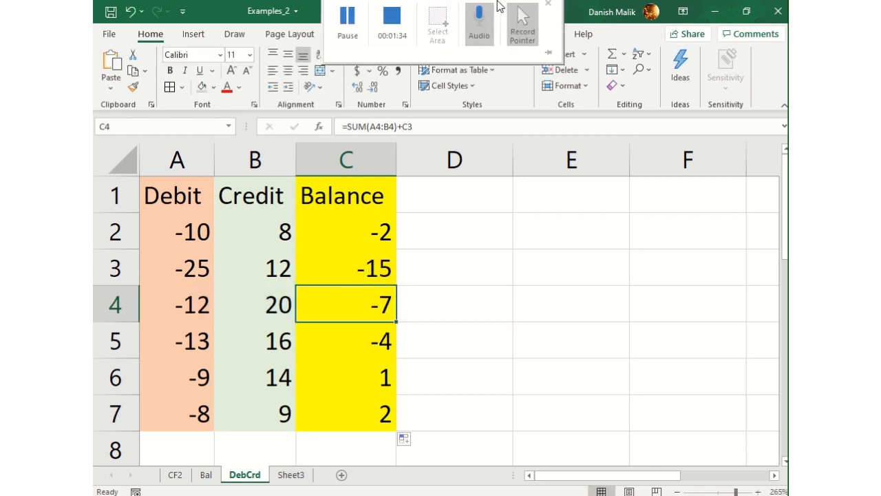
Check the final balance in C7 against the sum of the debit and credit values in A2:B7
{"action": "left_click", "coordinate": [381, 413]}
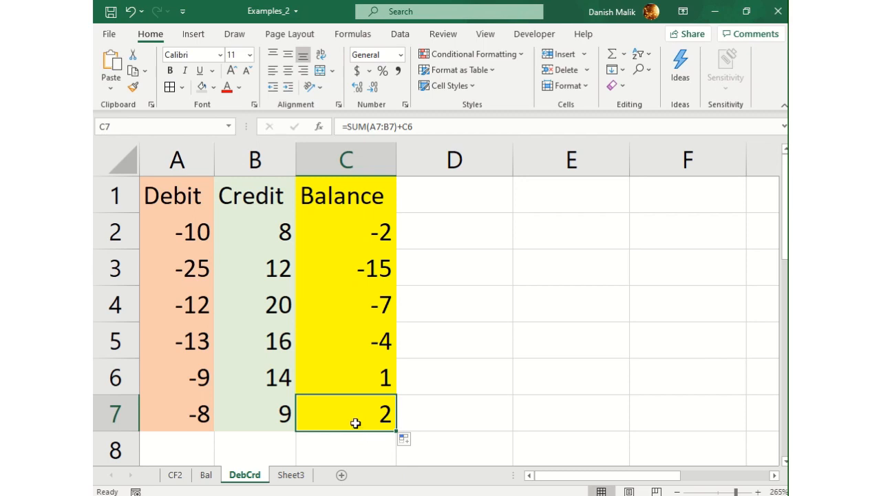
{"action": "left_click_drag", "start_coordinate": [188, 215], "coordinate": [265, 413]}
{"action": "key", "text": "ctrl+q"}
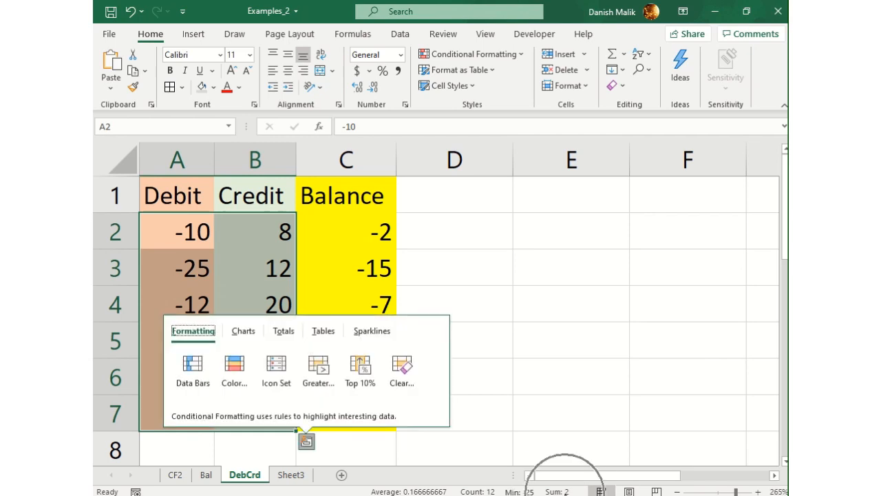
{"action": "left_click", "coordinate": [527, 383]}
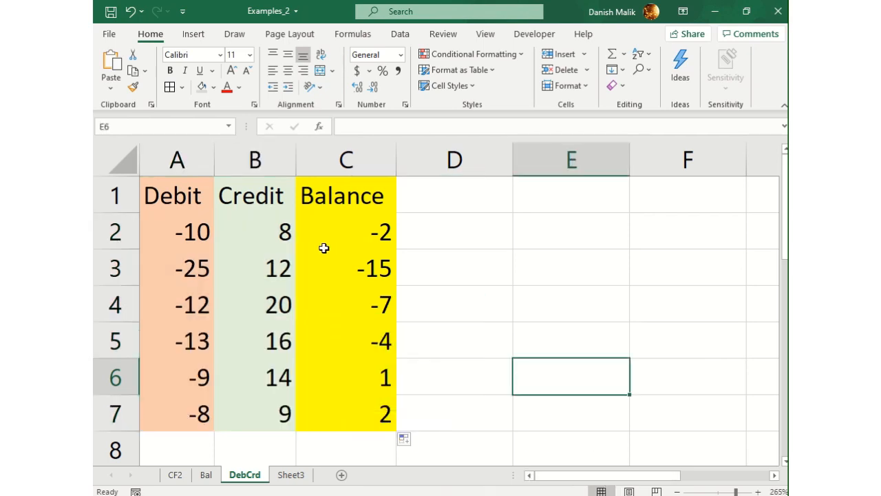
Review the Balance column and compare the formulas in C2, C3 and C4 without changing them
{"action": "left_click_drag", "start_coordinate": [342, 230], "coordinate": [348, 413]}
{"action": "double_click", "coordinate": [359, 224]}
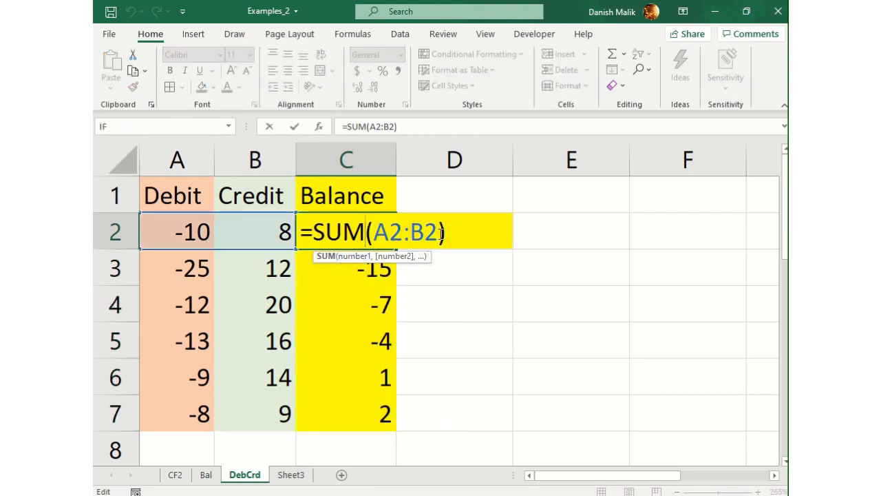
{"action": "key", "text": "Escape"}
{"action": "left_click", "coordinate": [344, 273]}
{"action": "double_click", "coordinate": [334, 274]}
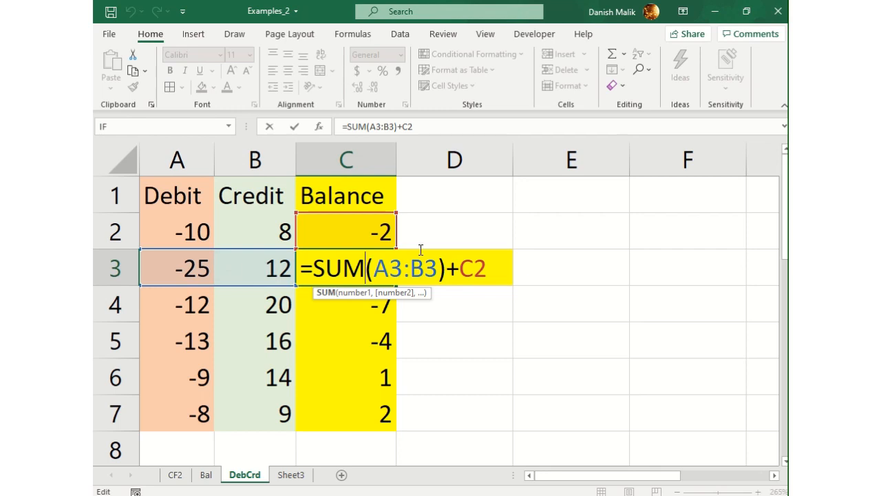
{"action": "key", "text": "Escape"}
{"action": "double_click", "coordinate": [368, 269]}
{"action": "key", "text": "Escape"}
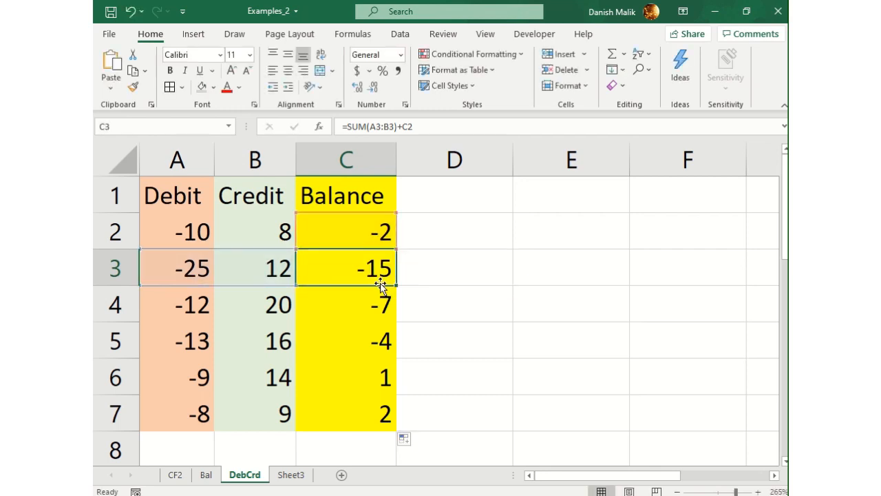
{"action": "double_click", "coordinate": [381, 302]}
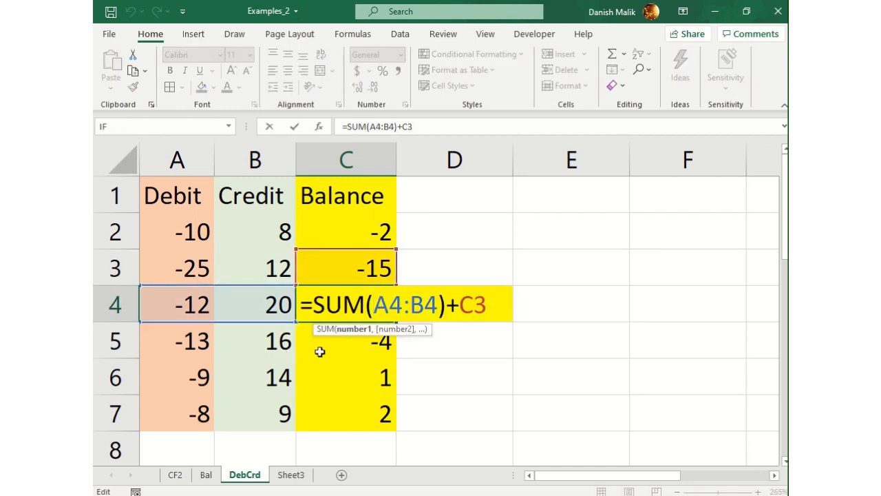
{"action": "key", "text": "Escape"}
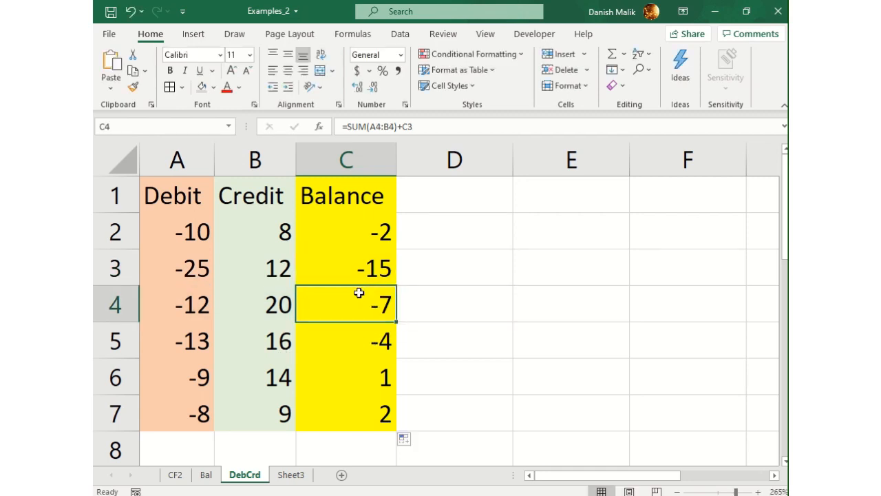
Clear the balances in C2:C7 and enter =SUM($A$2:B2) in C2 with an absolute start reference
{"action": "left_click_drag", "start_coordinate": [387, 232], "coordinate": [389, 399]}
{"action": "key", "text": "Delete"}
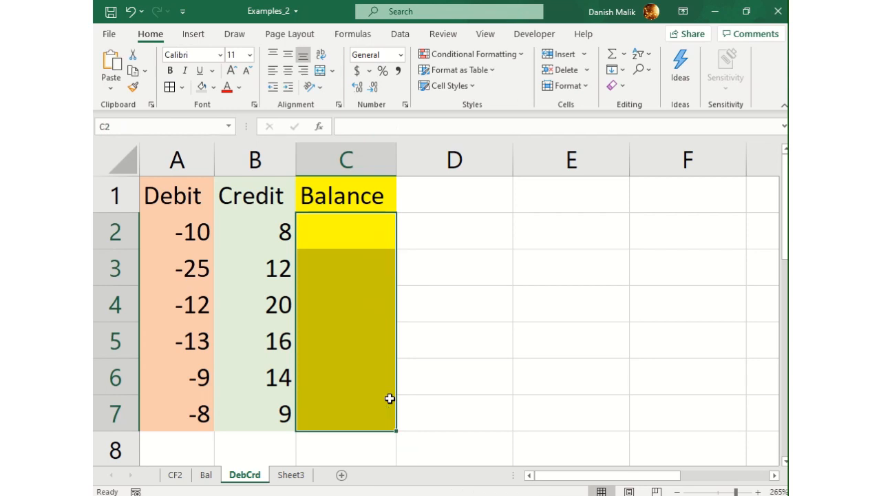
{"action": "double_click", "coordinate": [368, 238]}
{"action": "type", "text": "="}
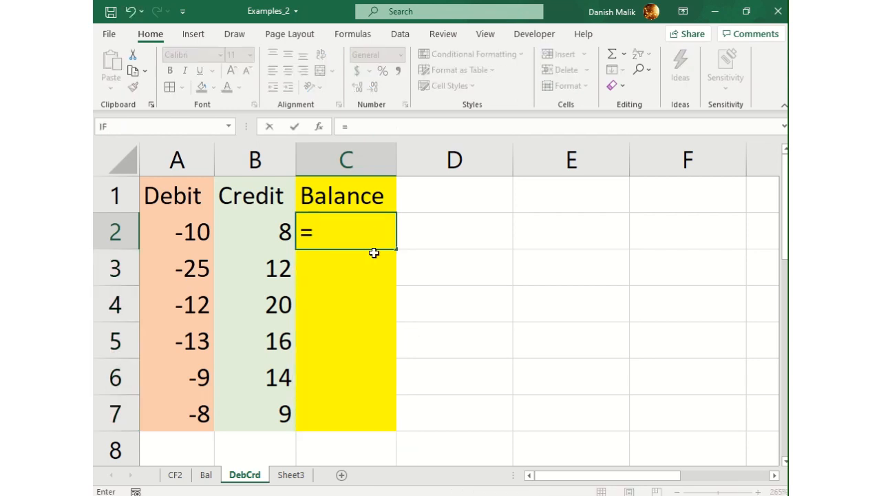
{"action": "type", "text": "sum("}
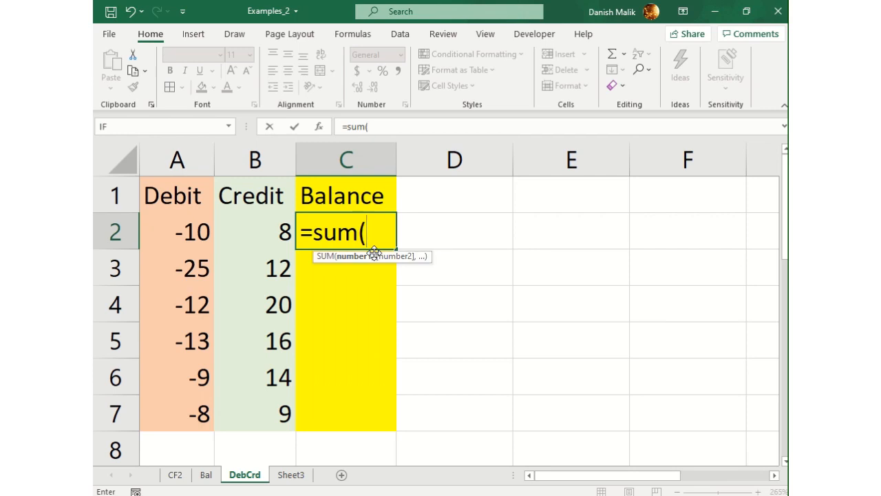
{"action": "left_click", "coordinate": [165, 233]}
{"action": "left_click_drag", "start_coordinate": [231, 236], "coordinate": [252, 236]}
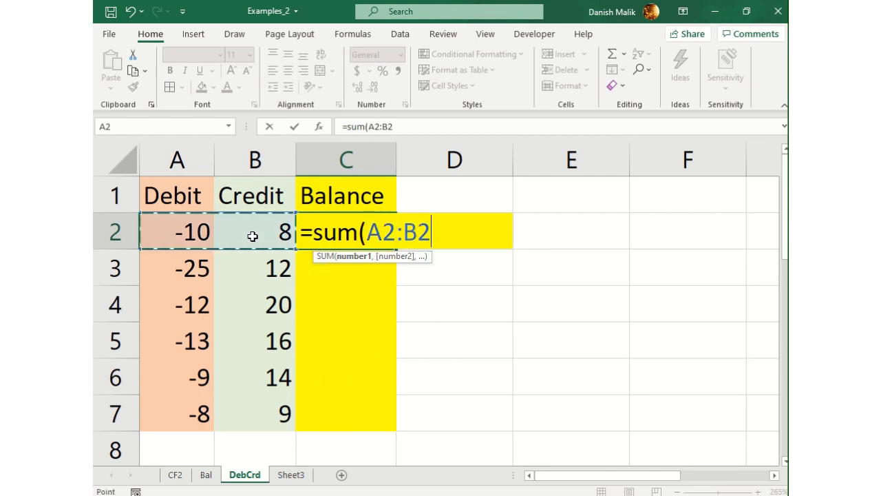
{"action": "type", "text": ")"}
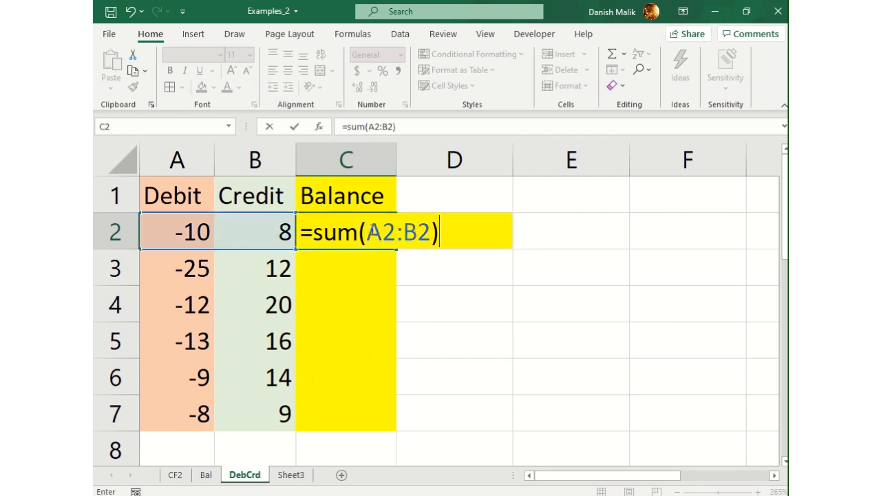
{"action": "left_click", "coordinate": [373, 241]}
{"action": "key", "text": "F4"}
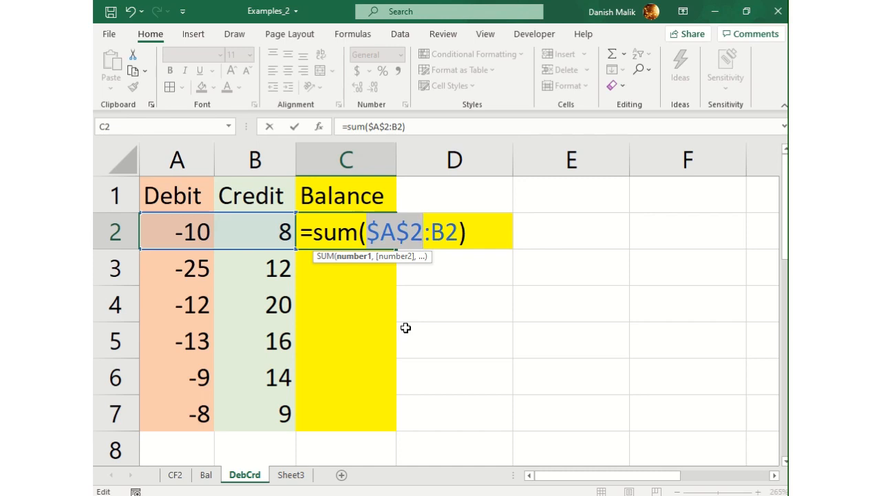
{"action": "key", "text": "Return"}
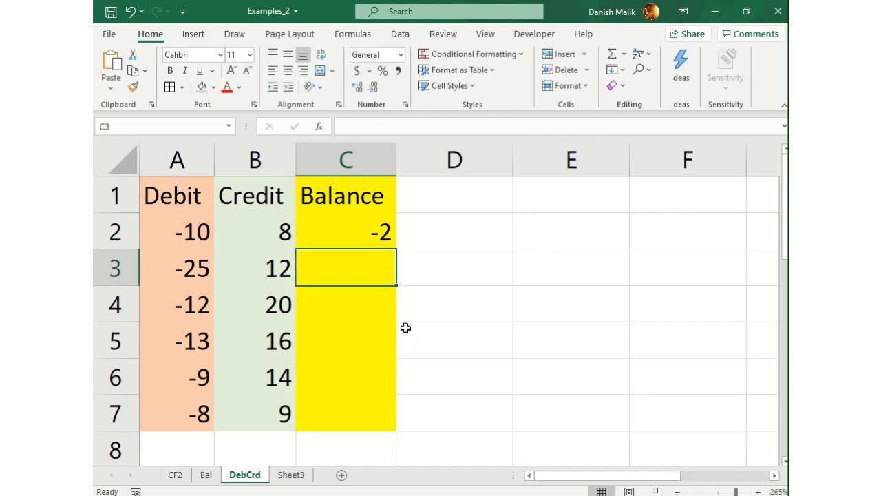
Check the balance formula in C2 against A2:B2, and fill it down to C3
{"action": "left_click_drag", "start_coordinate": [193, 225], "coordinate": [228, 229]}
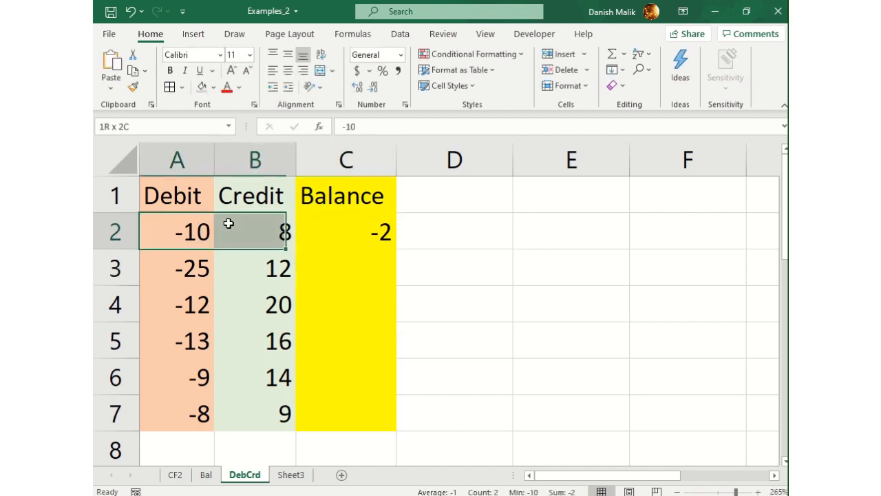
{"action": "double_click", "coordinate": [356, 233]}
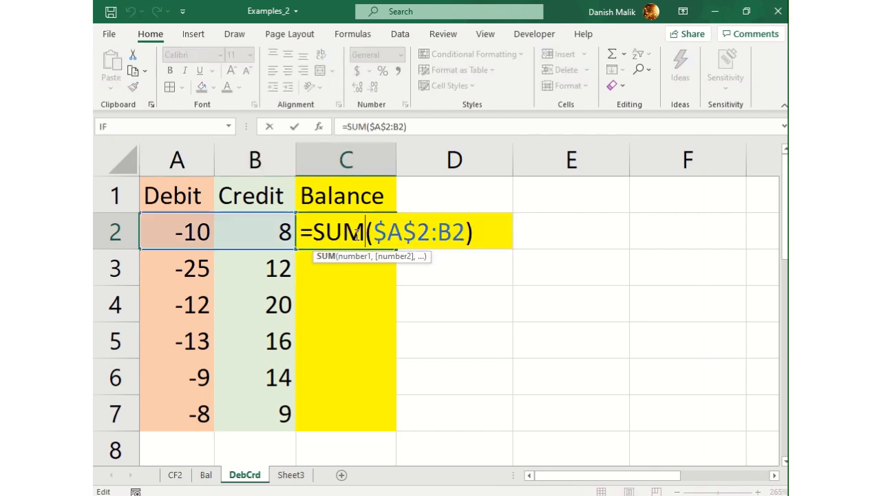
{"action": "key", "text": "Escape"}
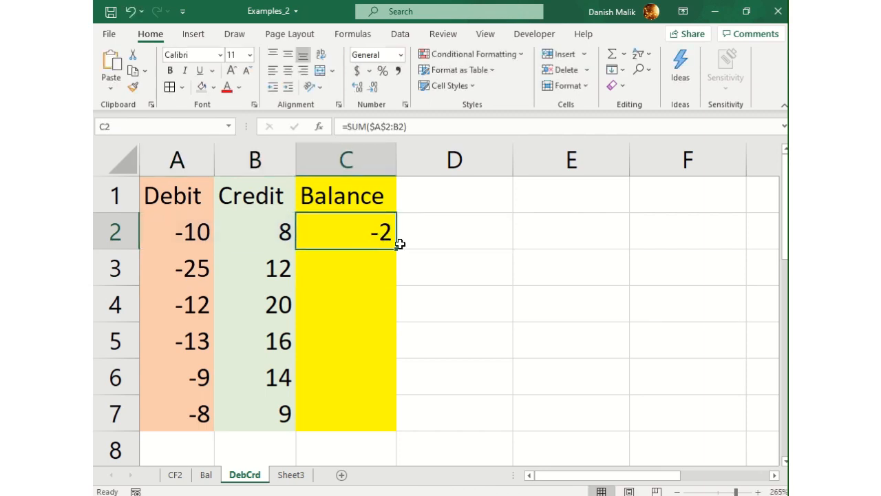
{"action": "left_click_drag", "start_coordinate": [396, 252], "coordinate": [386, 289]}
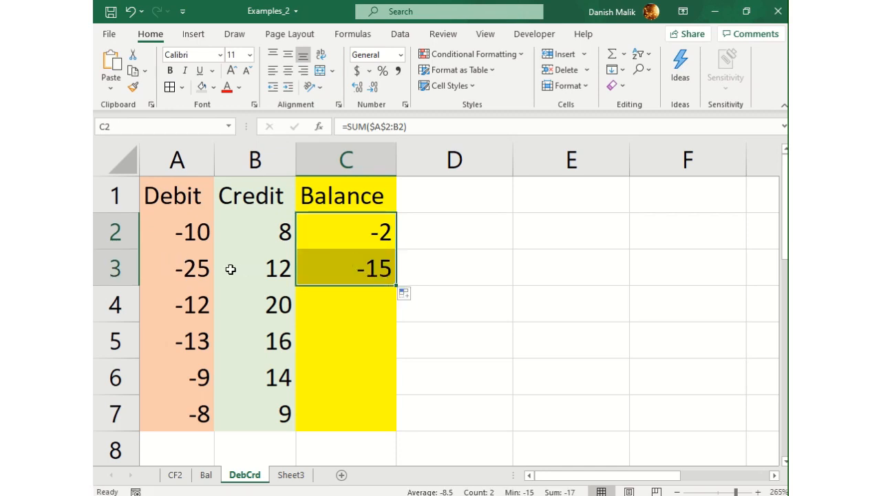
{"action": "left_click", "coordinate": [362, 269]}
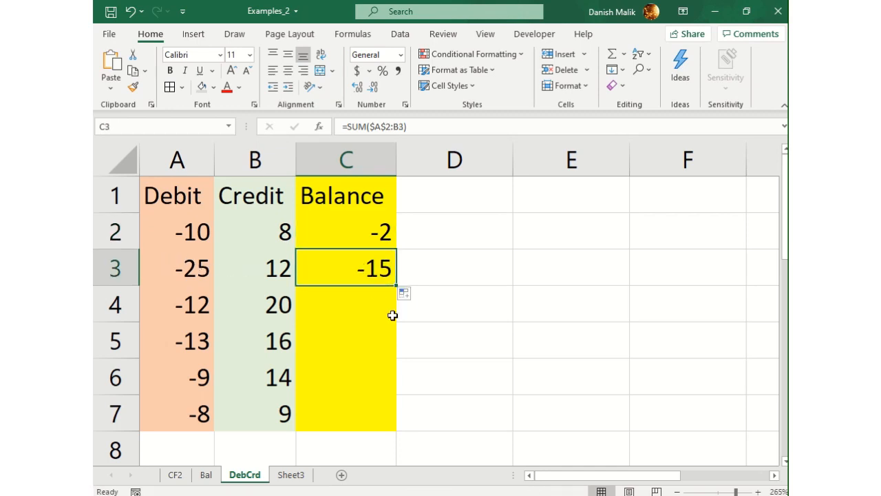
Examine the fixed start reference $A$2 and the relative end reference B3 in the C3 balance formula
{"action": "double_click", "coordinate": [374, 269]}
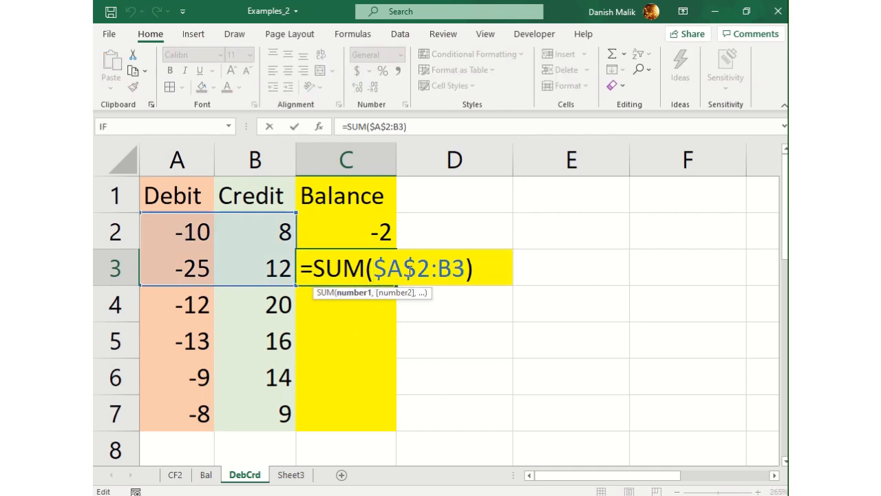
{"action": "left_click_drag", "start_coordinate": [417, 268], "coordinate": [374, 269]}
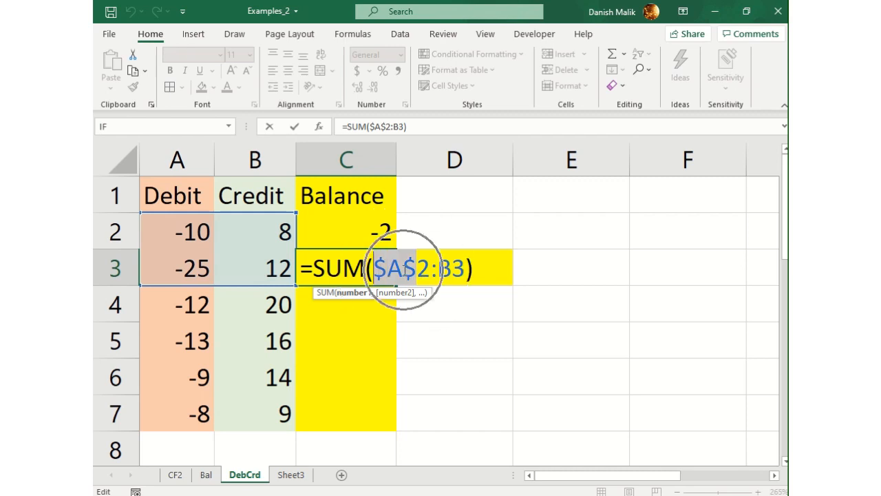
{"action": "key", "text": "ctrl"}
{"action": "key", "text": "ctrl"}
{"action": "key", "text": "ctrl"}
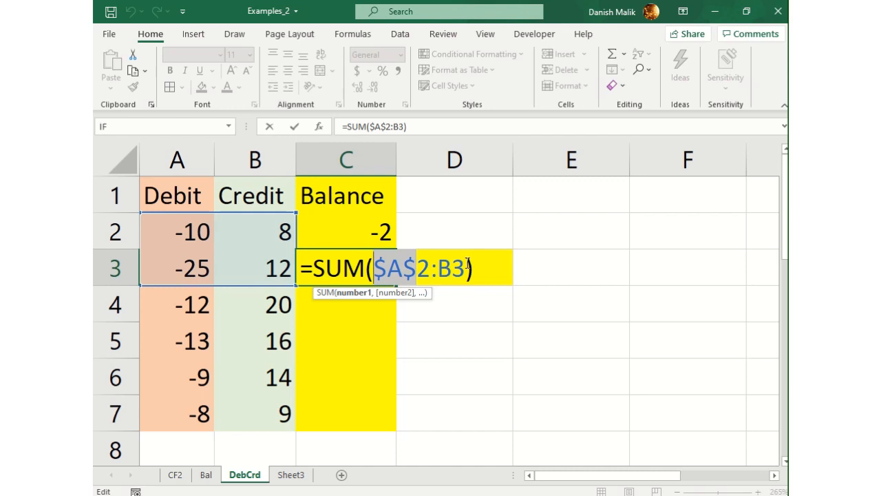
{"action": "left_click_drag", "start_coordinate": [466, 269], "coordinate": [438, 268]}
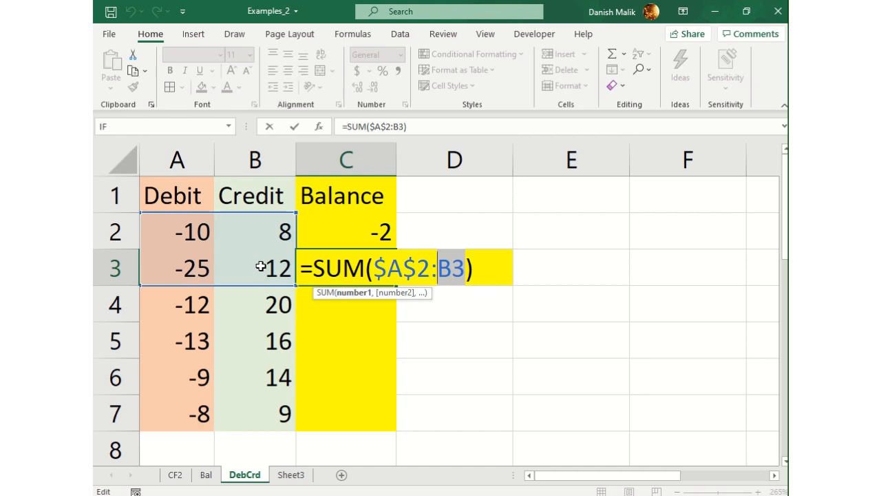
{"action": "key", "text": "ctrl+Return"}
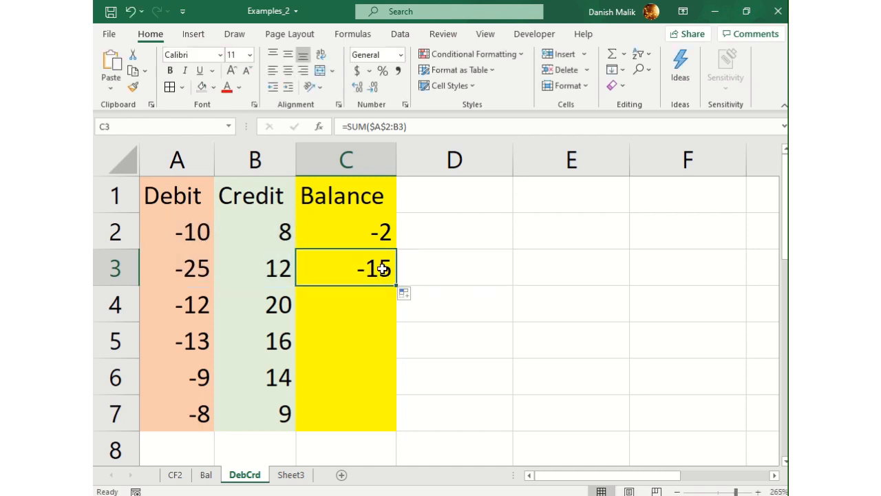
Fill the balance formula from C3 down to C4 and check the range it sums there
{"action": "left_click_drag", "start_coordinate": [396, 285], "coordinate": [365, 305]}
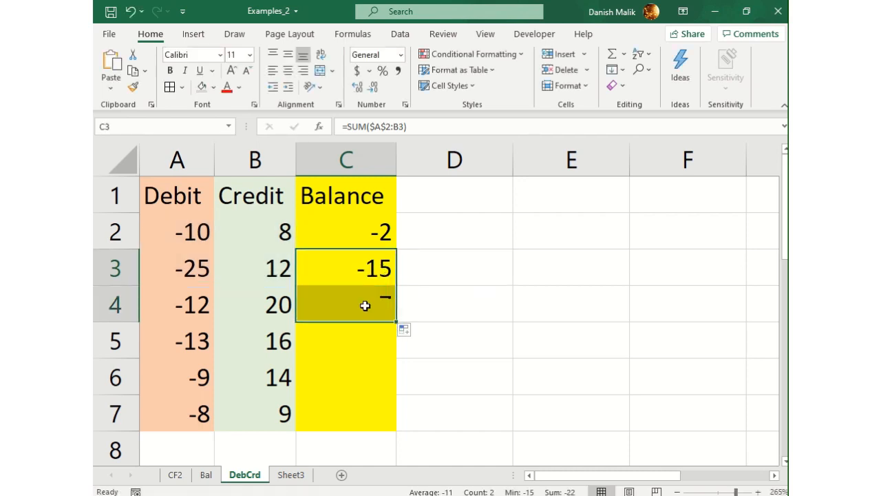
{"action": "double_click", "coordinate": [365, 305]}
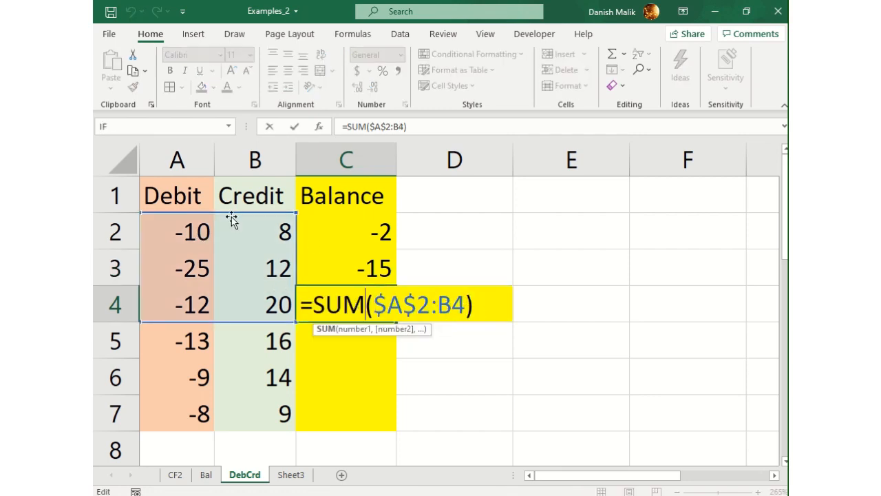
{"action": "key", "text": "Escape"}
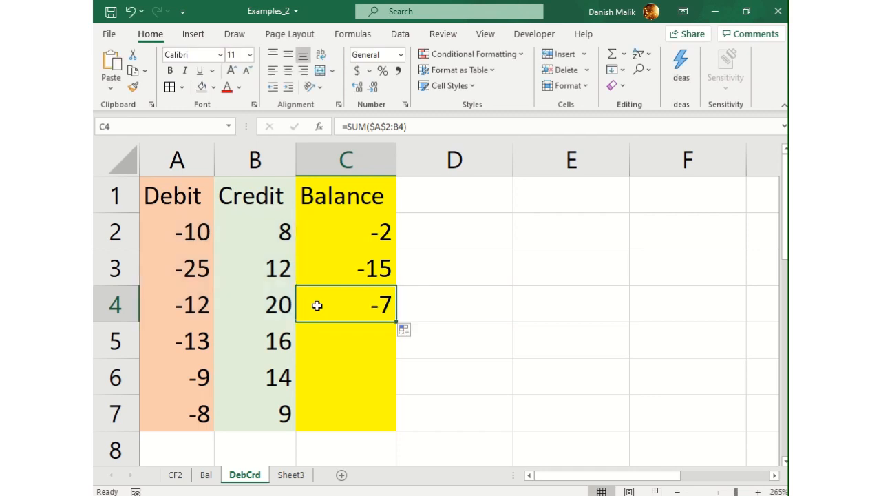
Fill the balance formula from C4 down to C7 and check the range summed in C7
{"action": "left_click_drag", "start_coordinate": [398, 322], "coordinate": [378, 423]}
{"action": "double_click", "coordinate": [372, 419]}
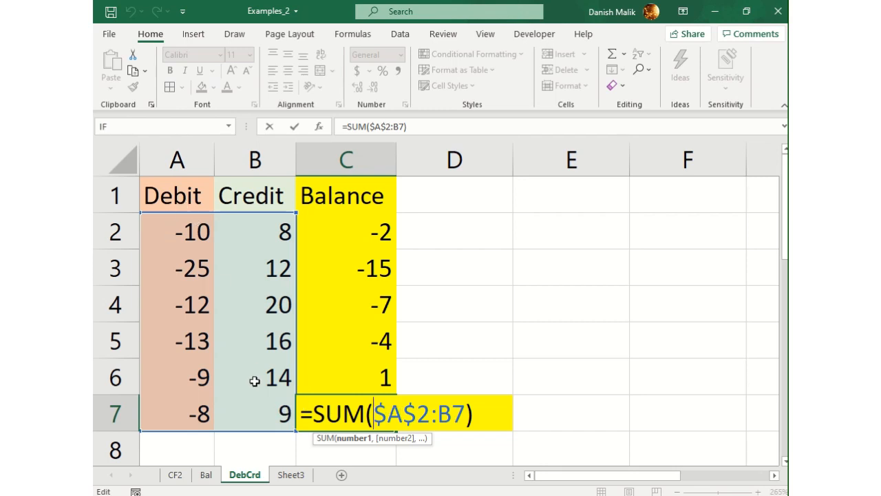
{"action": "key", "text": "Escape"}
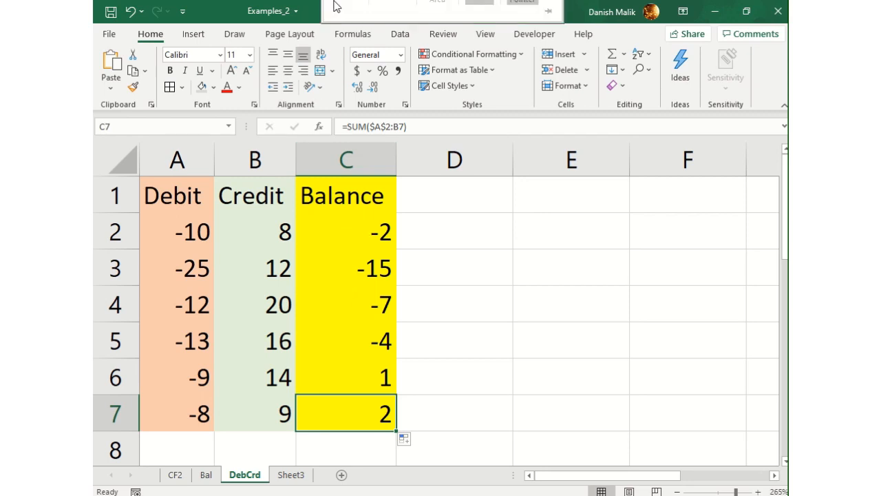
{"action": "left_click", "coordinate": [386, 27]}
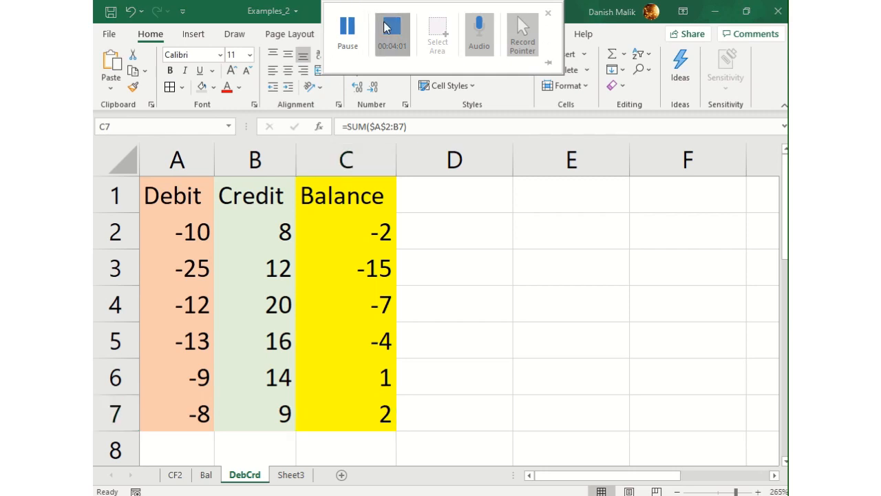